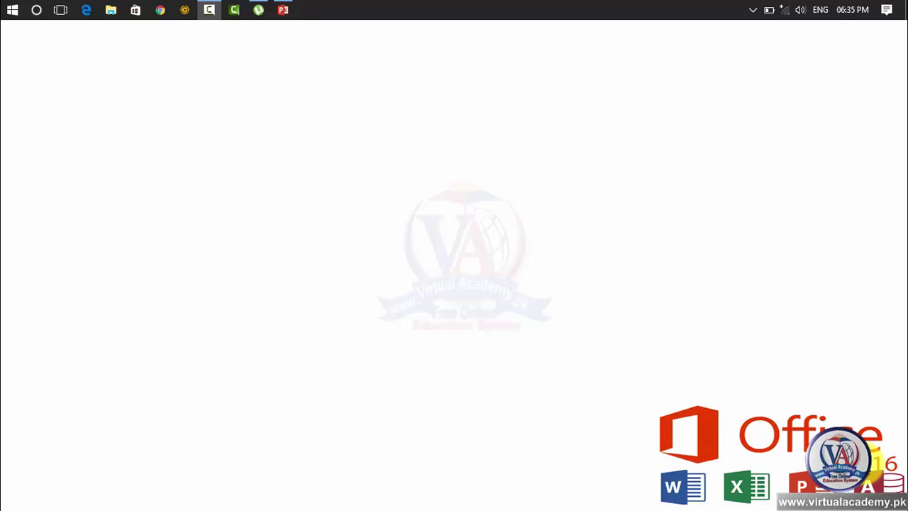
Launch Access 2016 and open the recent database "virtual academy student details" stored on the Desktop
key("super")
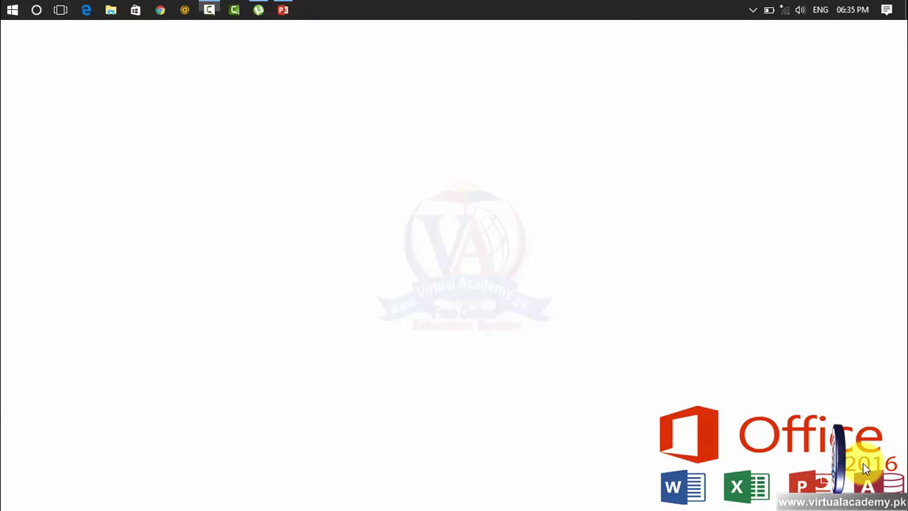
type("a")
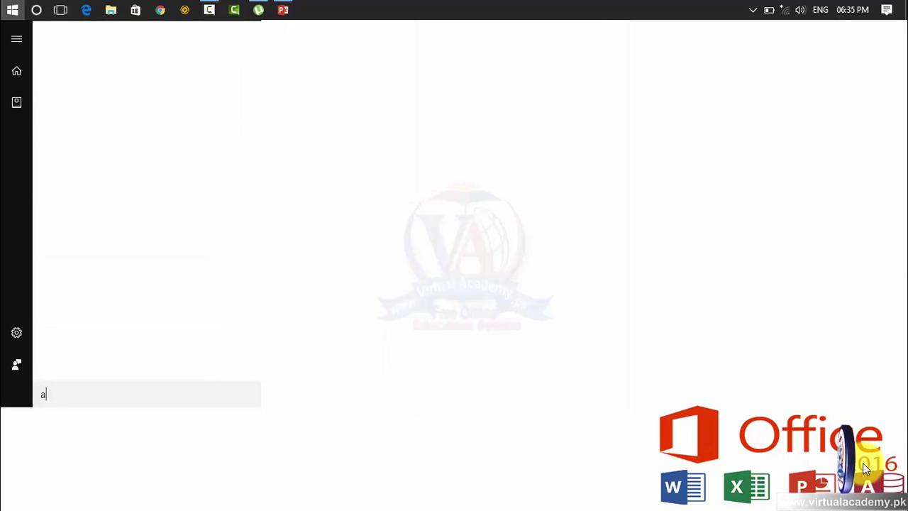
type("ccess")
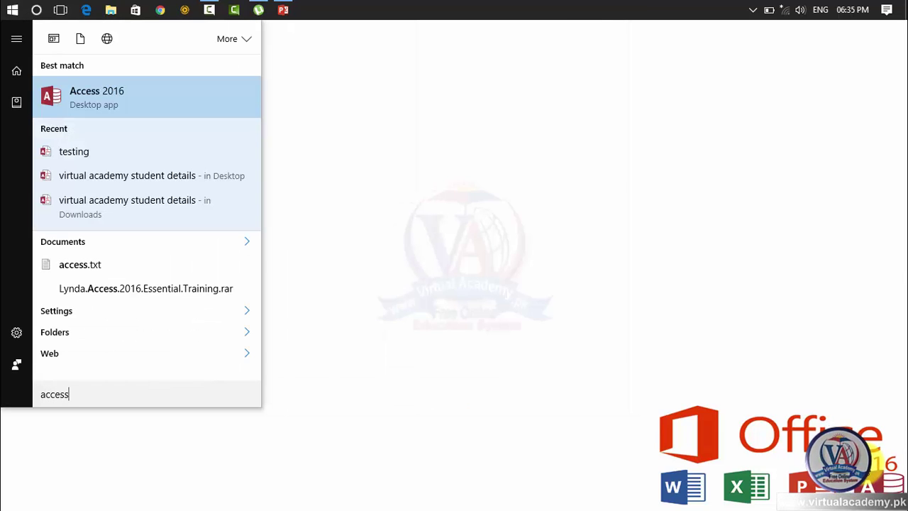
key("Return")
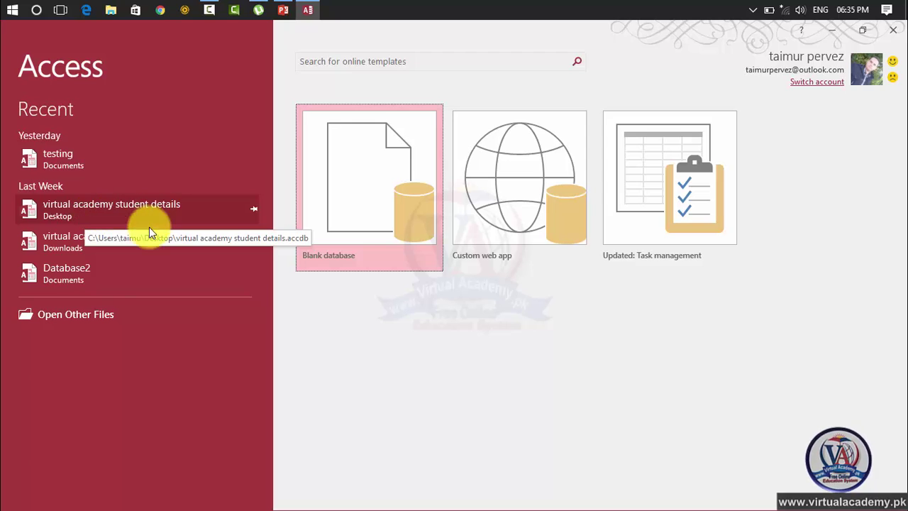
left_click(106, 212)
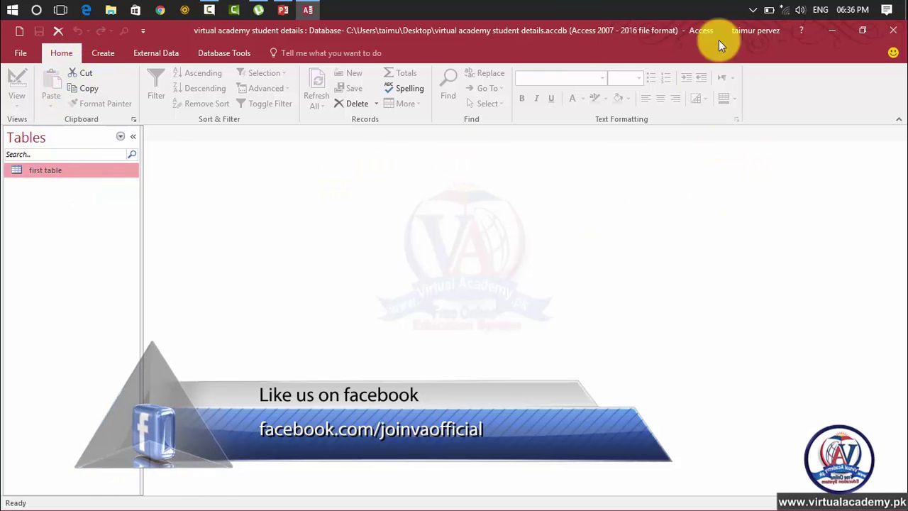
Add a blank form to the database from the 1 Right application part
left_click(103, 53)
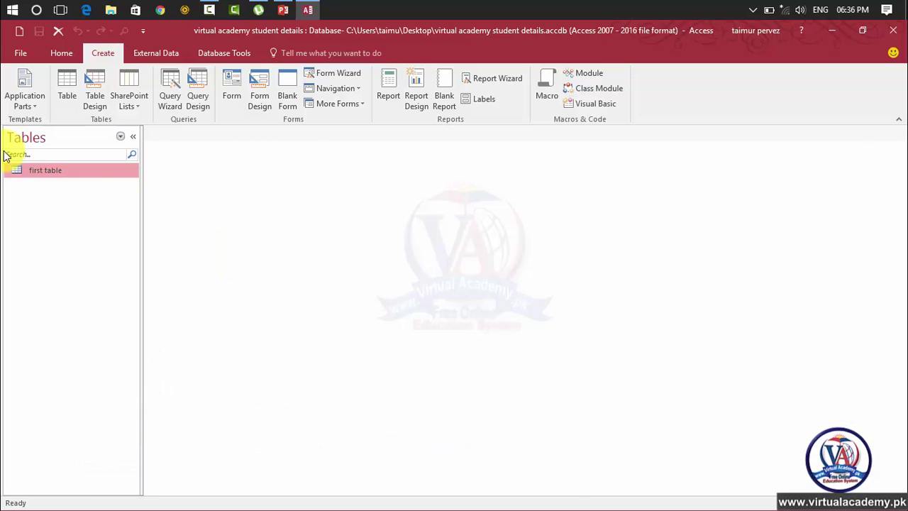
left_click(34, 101)
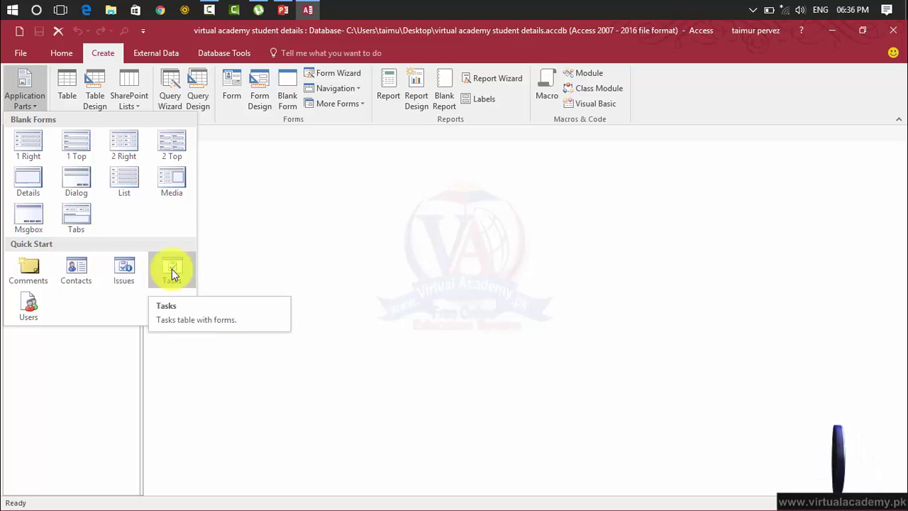
left_click(28, 152)
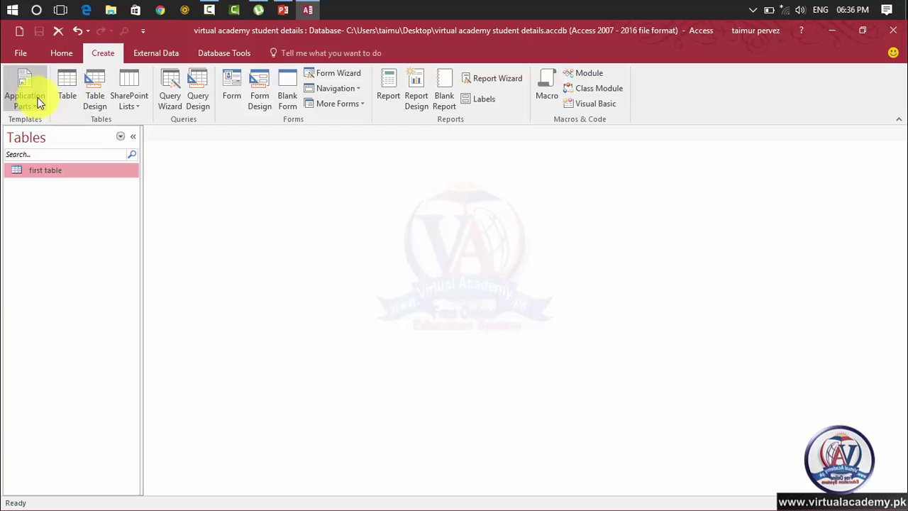
Show all database objects in the navigation pane, trying the Custom category and settling on grouping by Created Date
left_click(130, 139)
left_click(7, 139)
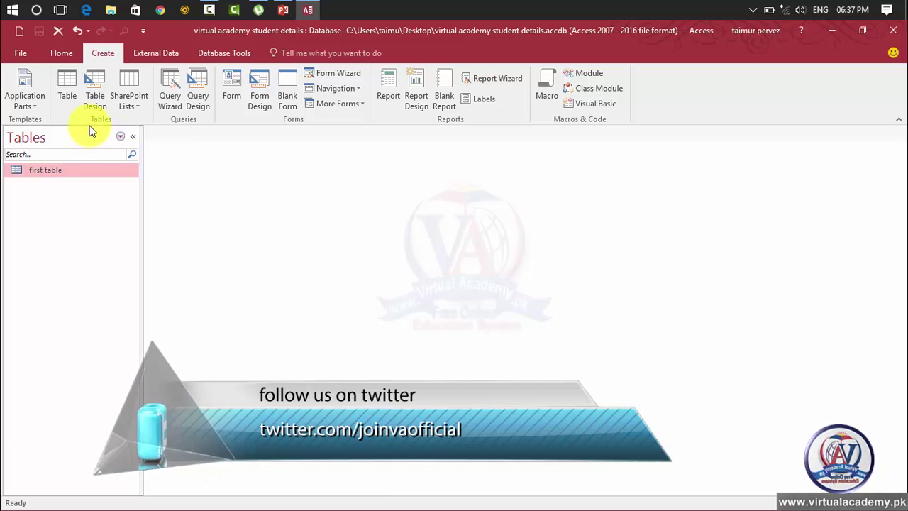
left_click(120, 138)
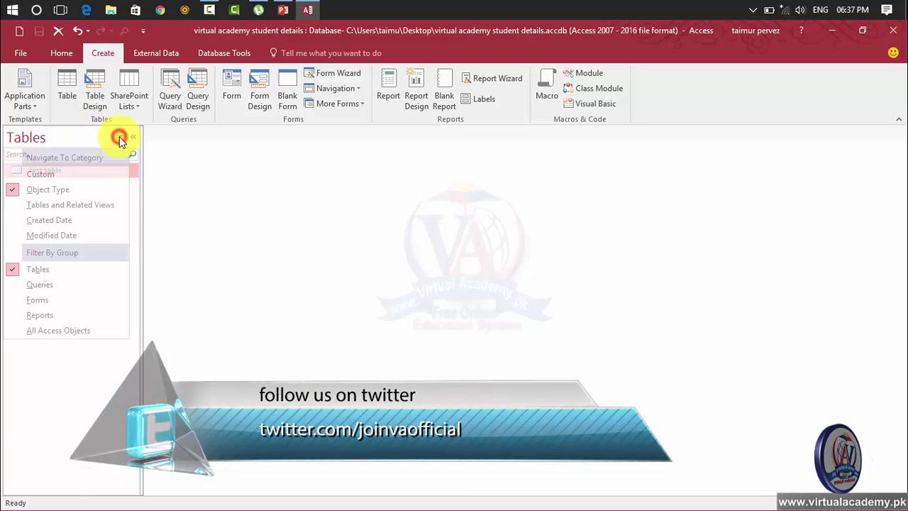
left_click(88, 177)
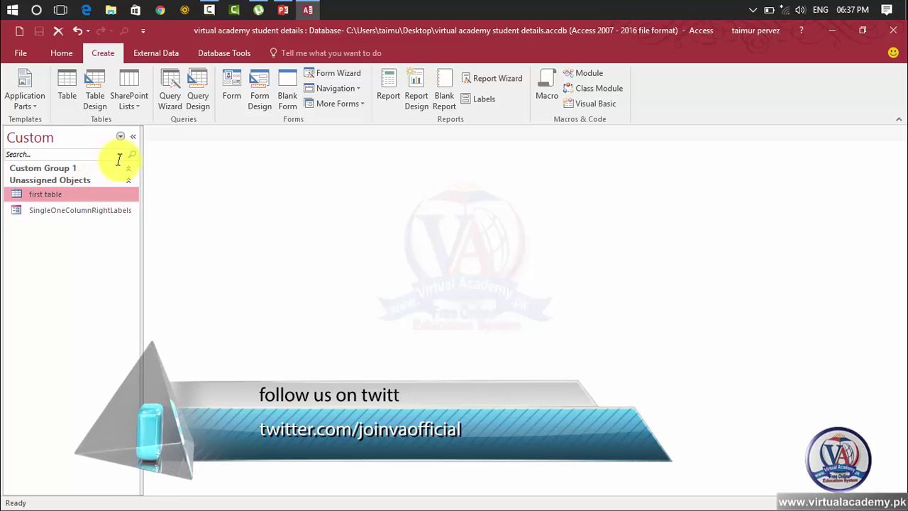
left_click(78, 210)
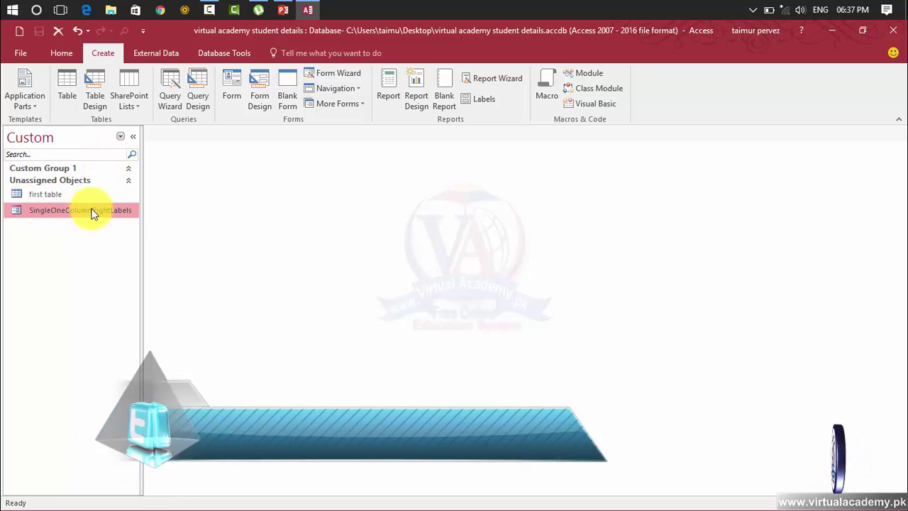
left_click(120, 139)
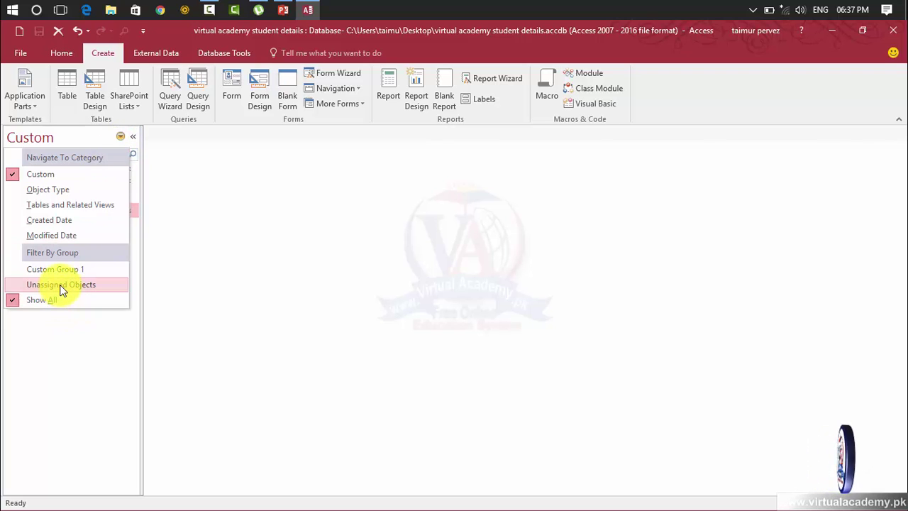
left_click(75, 223)
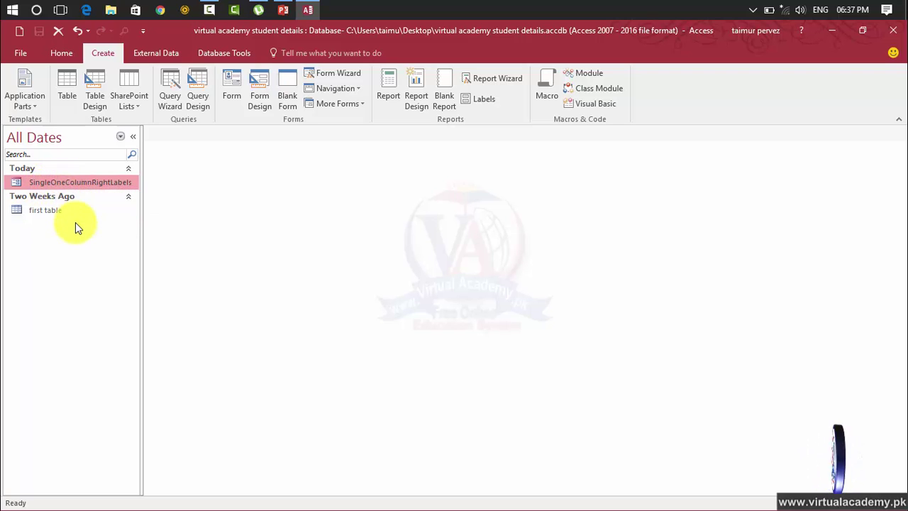
Open the SingleOneColumnRightLabels form and switch it to Design View
double_click(103, 183)
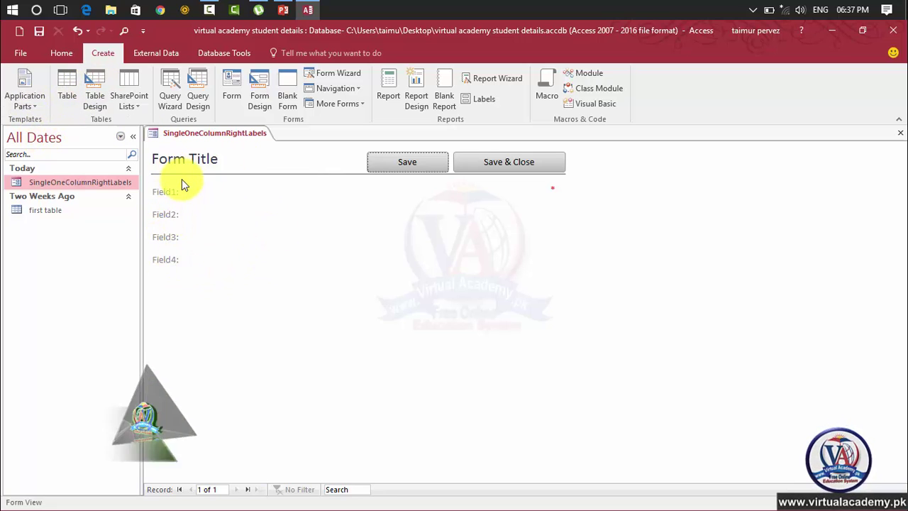
right_click(176, 136)
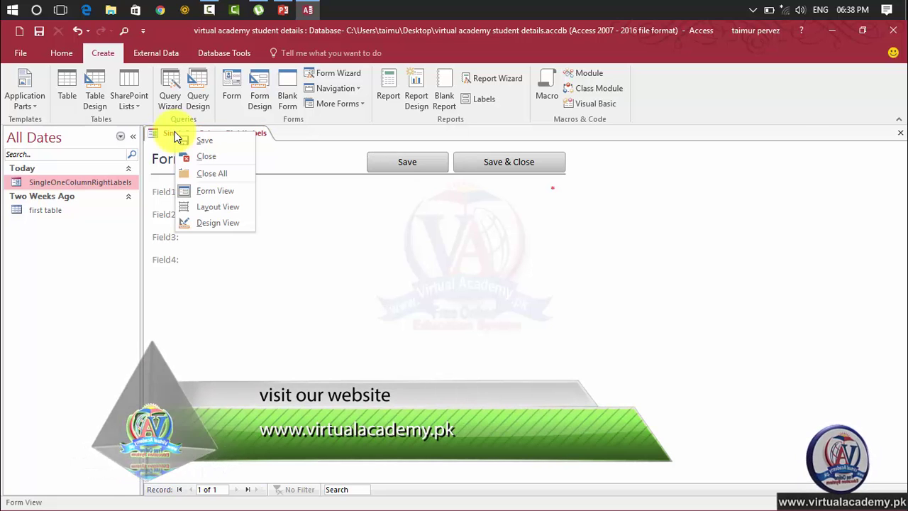
left_click(209, 223)
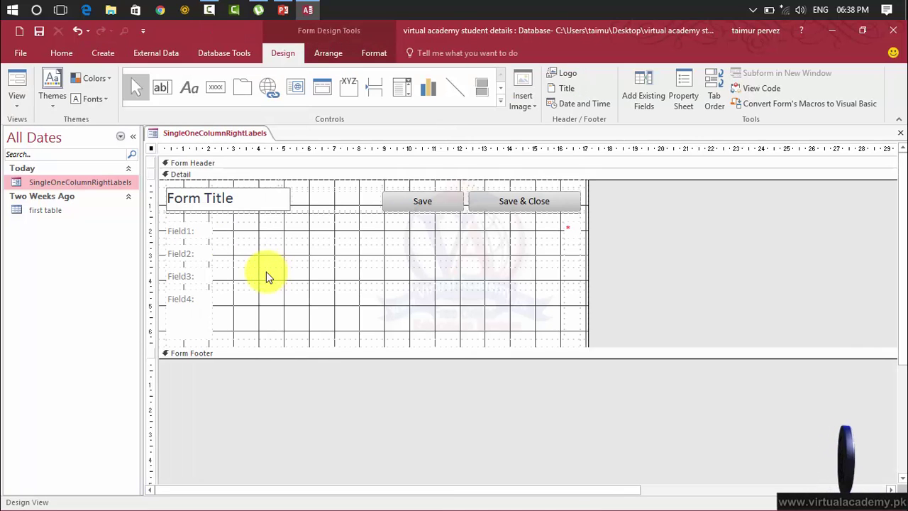
Change the Field1 label to "Access" and show the form in Form View
left_click(186, 229)
left_click(188, 230)
left_click_drag(196, 229, 166, 230)
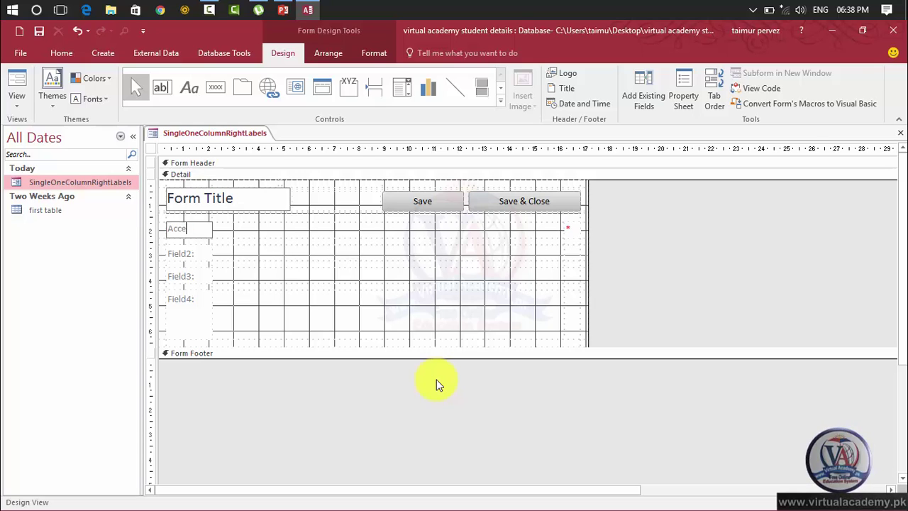
type("Acces")
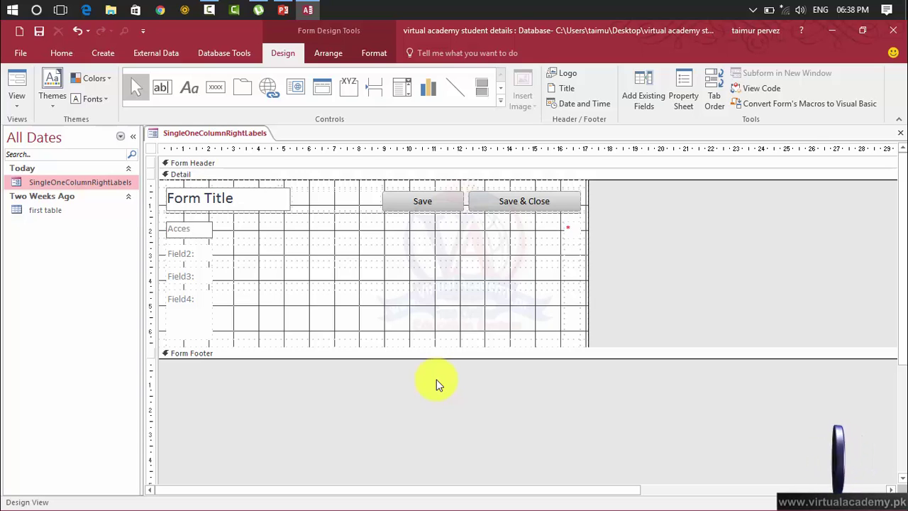
type("s")
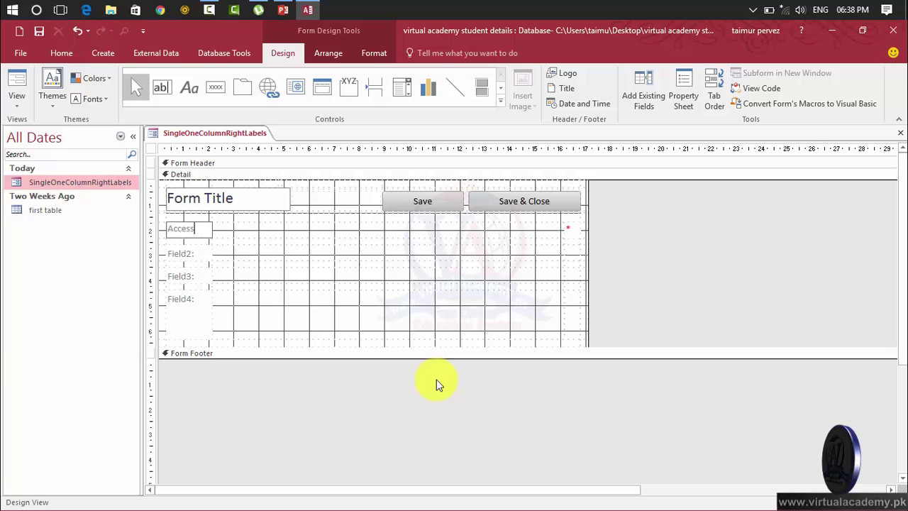
left_click(310, 296)
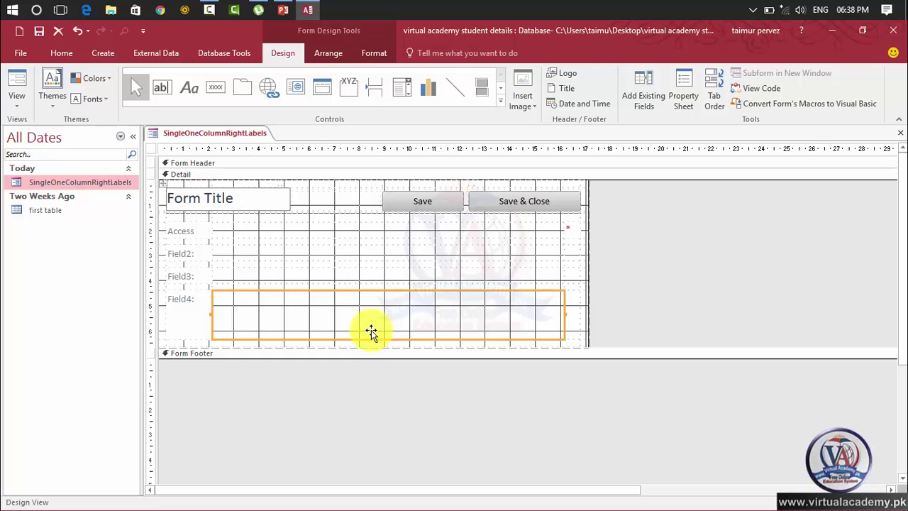
double_click(71, 178)
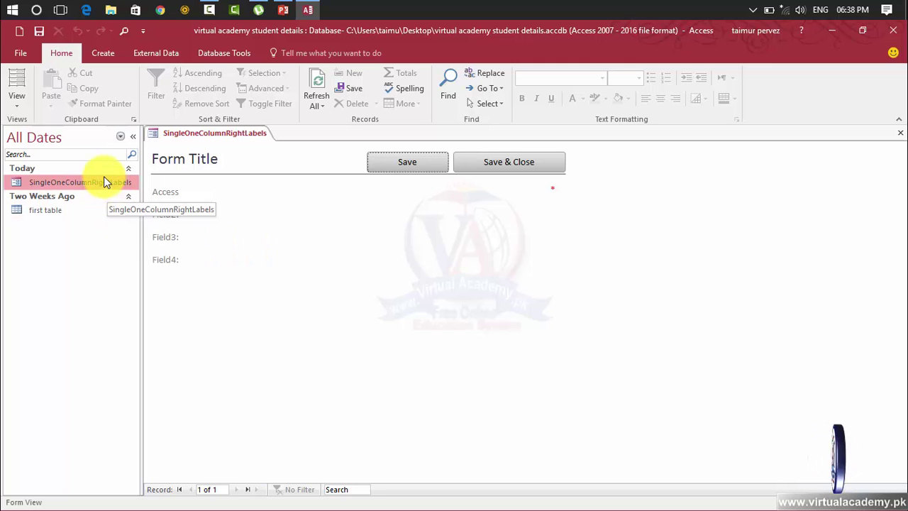
Add a 2 Top blank form, closing open objects with design changes saved, and open it alongside the SingleOneColumnRightLabels form
left_click(101, 56)
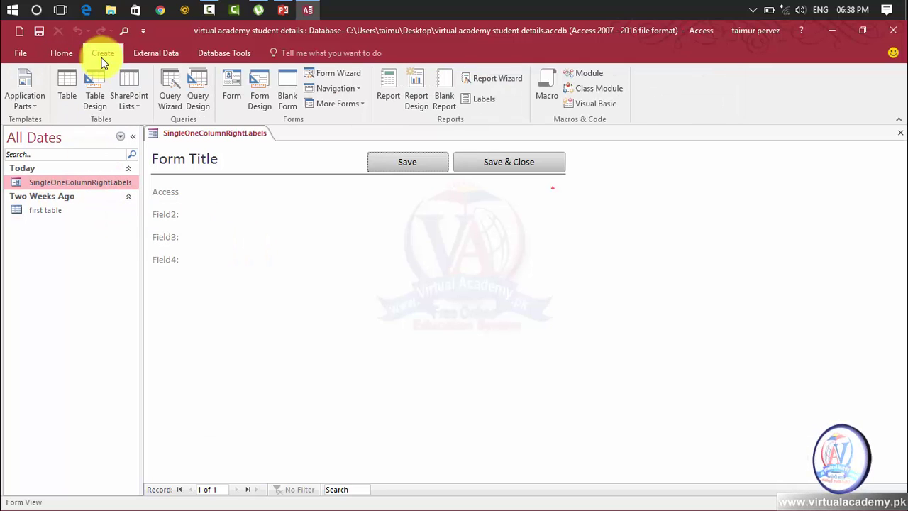
left_click(33, 106)
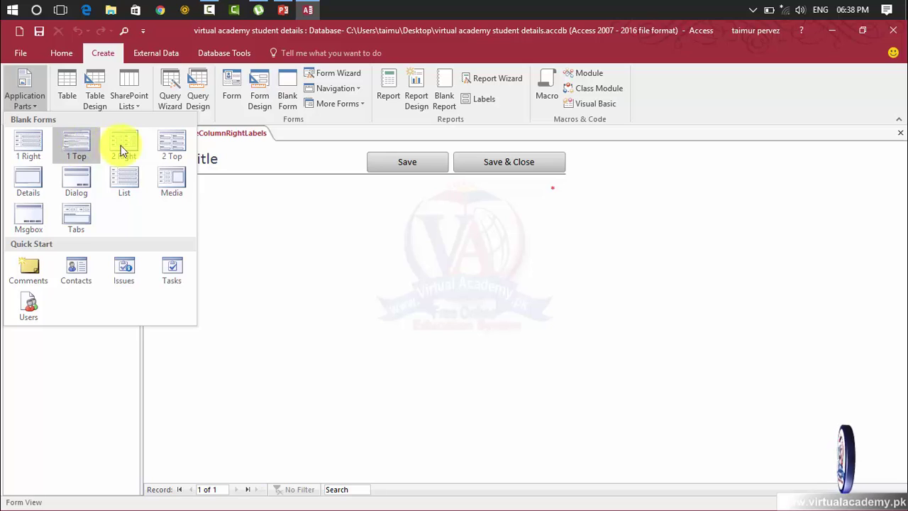
left_click(168, 147)
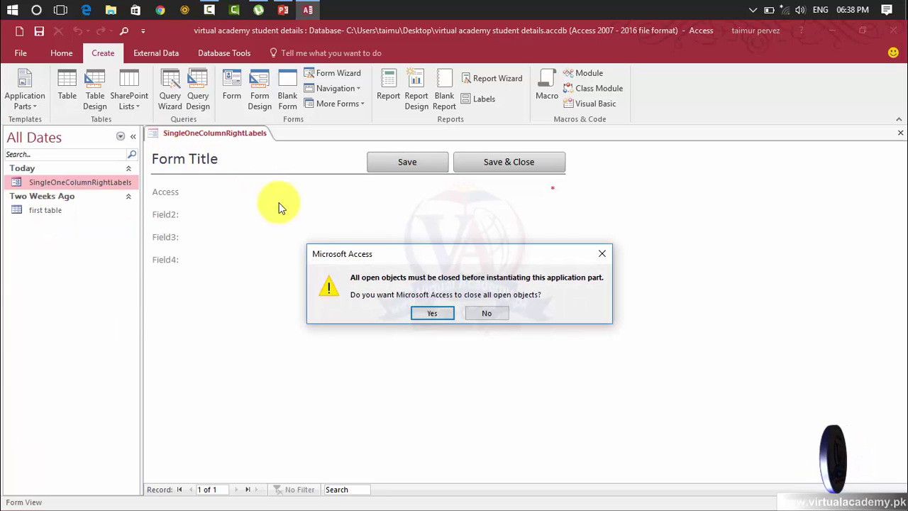
left_click(432, 312)
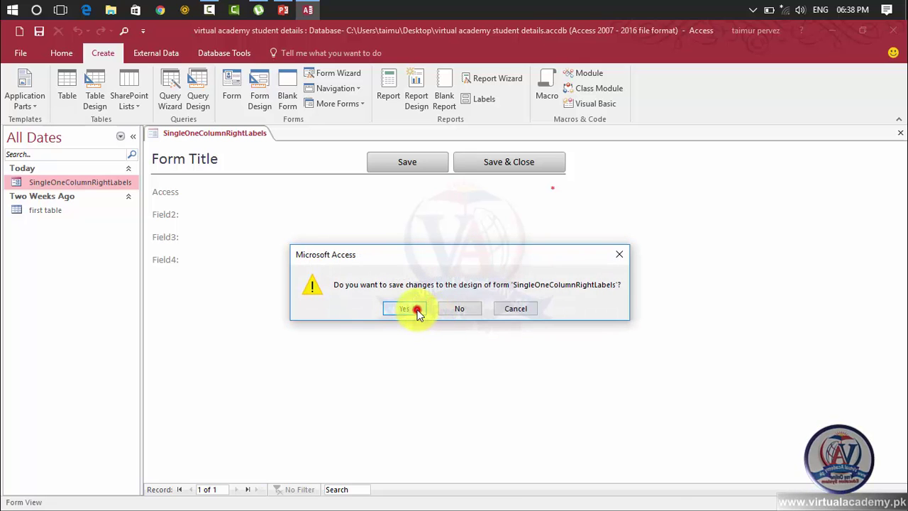
left_click(404, 309)
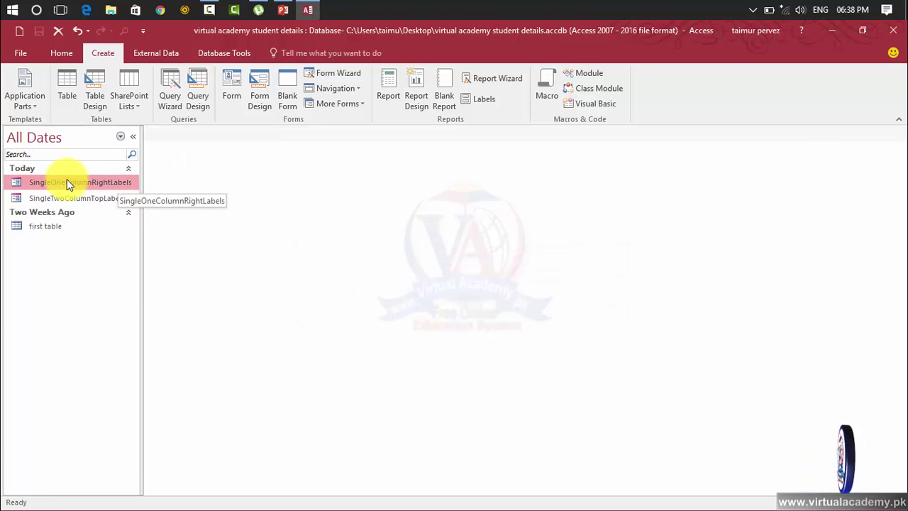
double_click(107, 185)
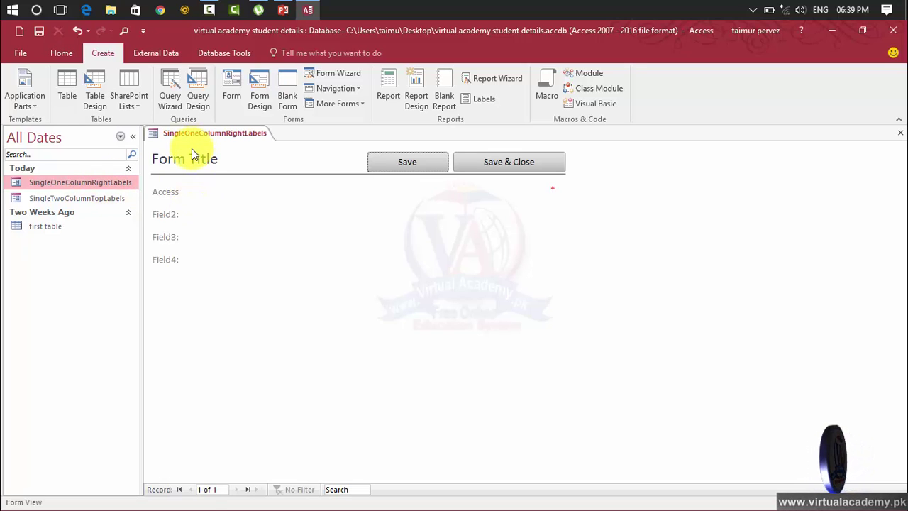
double_click(83, 200)
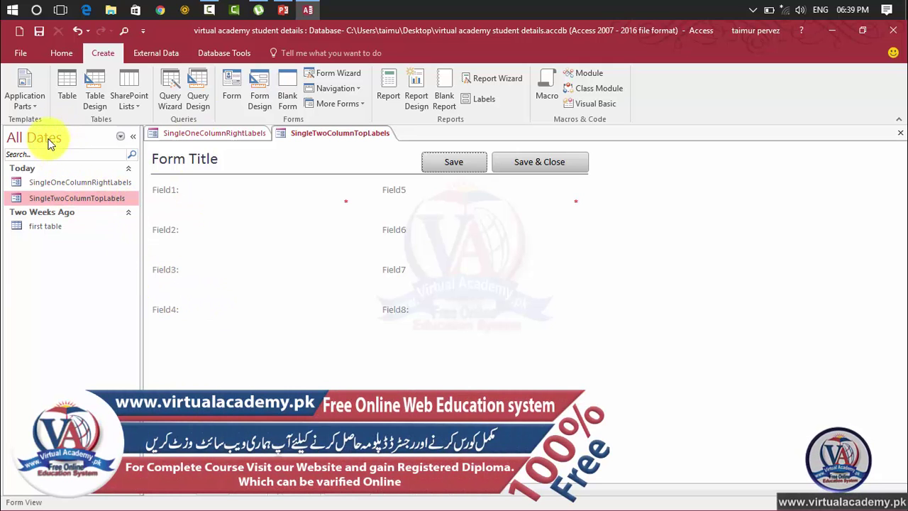
Add a blank form from the Tabs application part, allowing all open objects to be closed
left_click(36, 107)
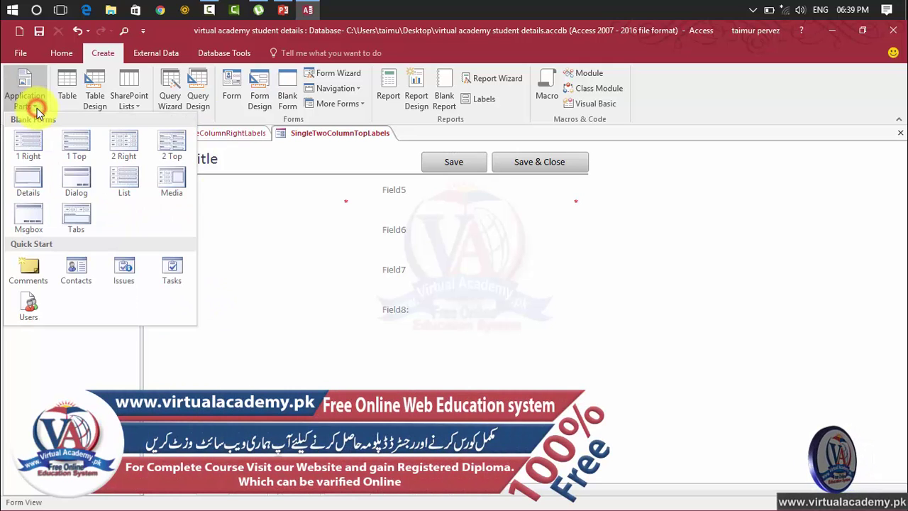
left_click(75, 219)
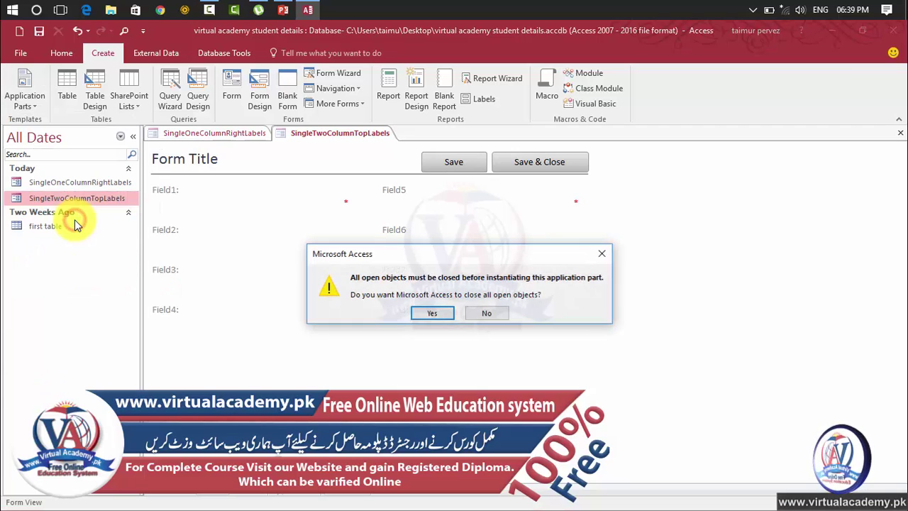
left_click(429, 314)
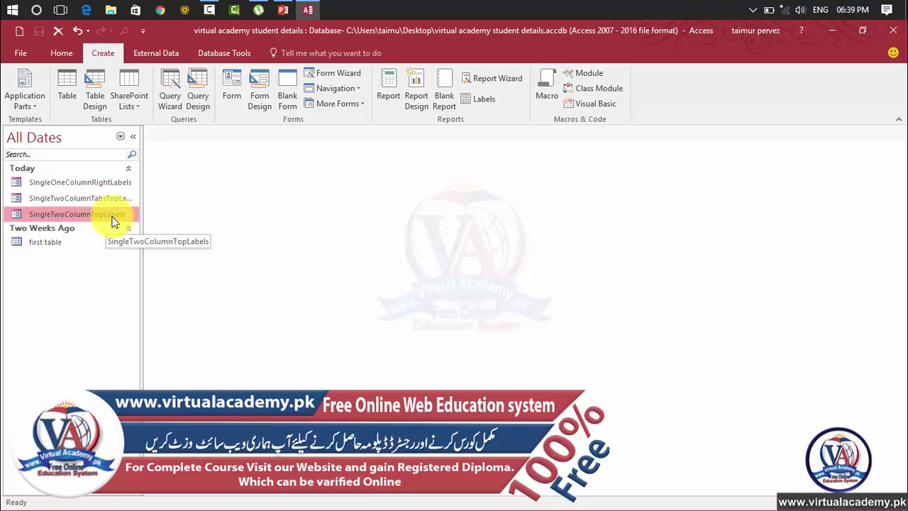
Open the SingleTwoColumnTopLabels and SingleTwoColumnTabsTopLabels forms and examine the latter's Page1 and Page2 tabs
double_click(106, 217)
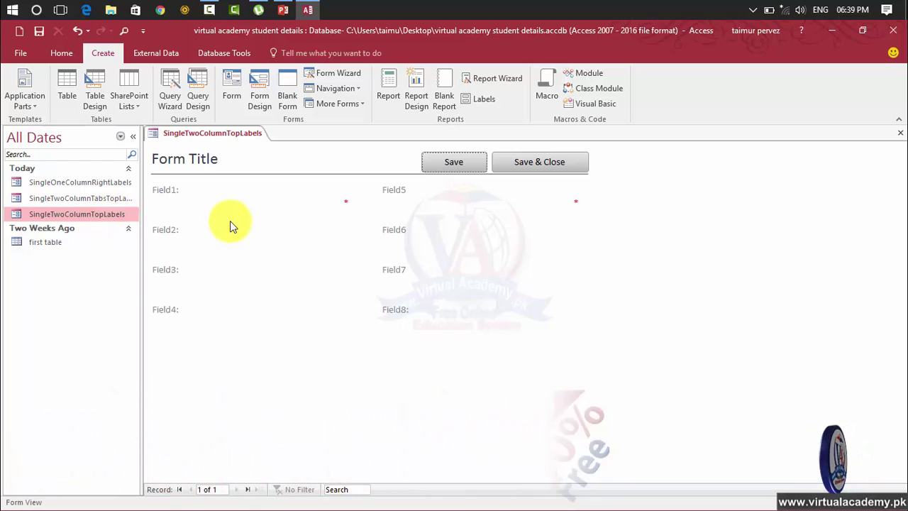
double_click(111, 199)
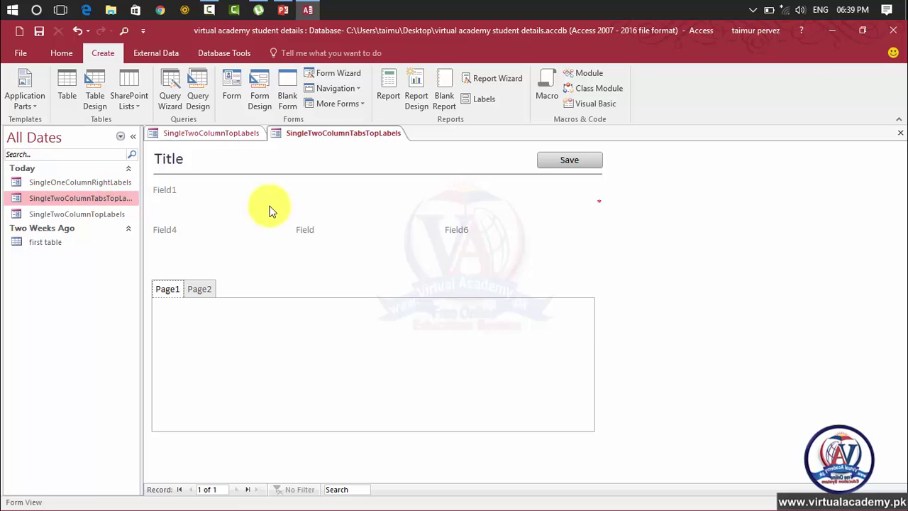
left_click(202, 288)
left_click(170, 292)
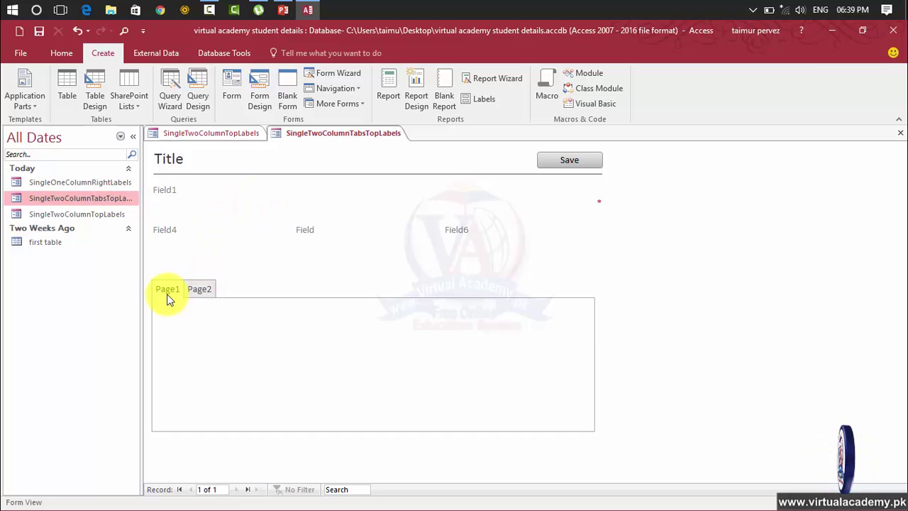
Switch between the Page1 and Page2 tabs of the SingleTwoColumnTabsTopLabels form, ending on Page2
left_click(200, 290)
left_click(167, 289)
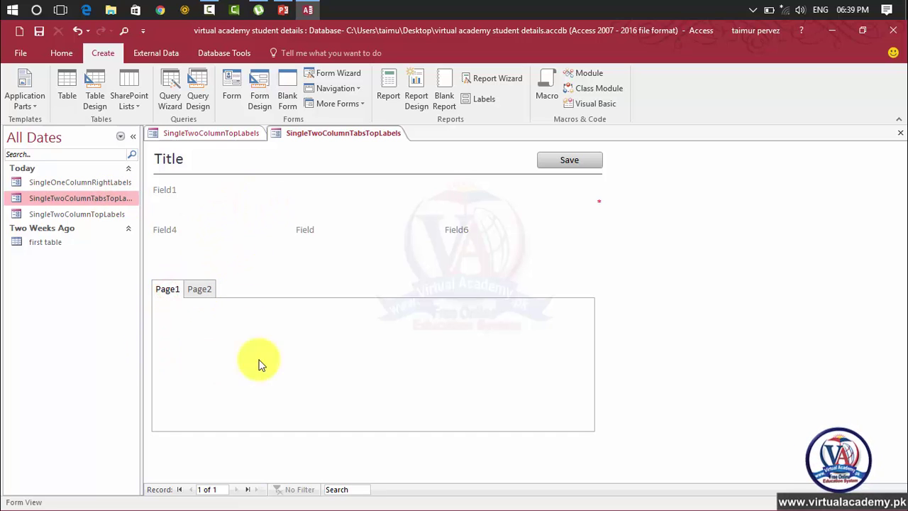
left_click(199, 291)
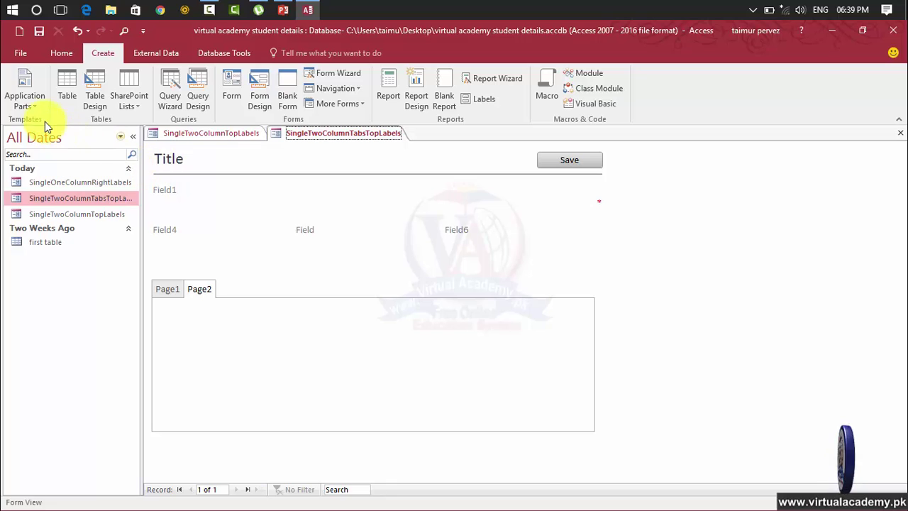
Add the Comments Quick Start application part with no relationship, allowing all open objects to be closed
left_click(34, 105)
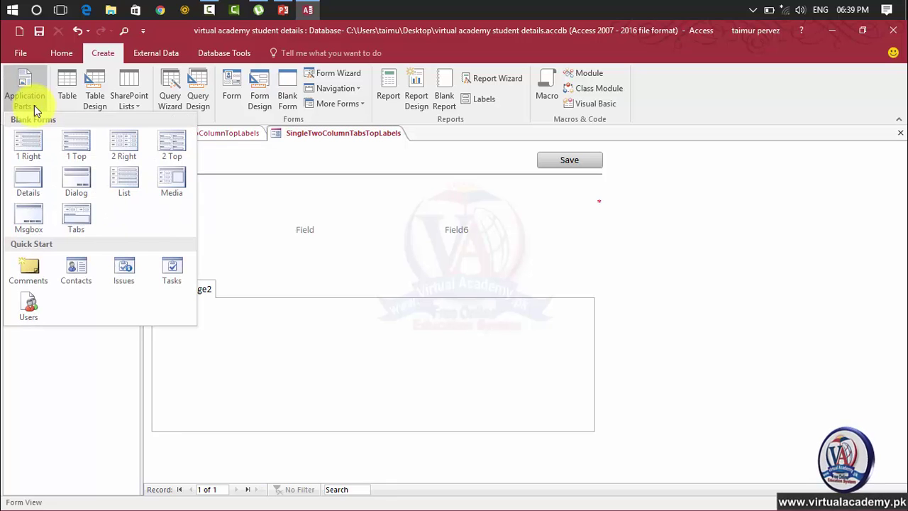
left_click(43, 270)
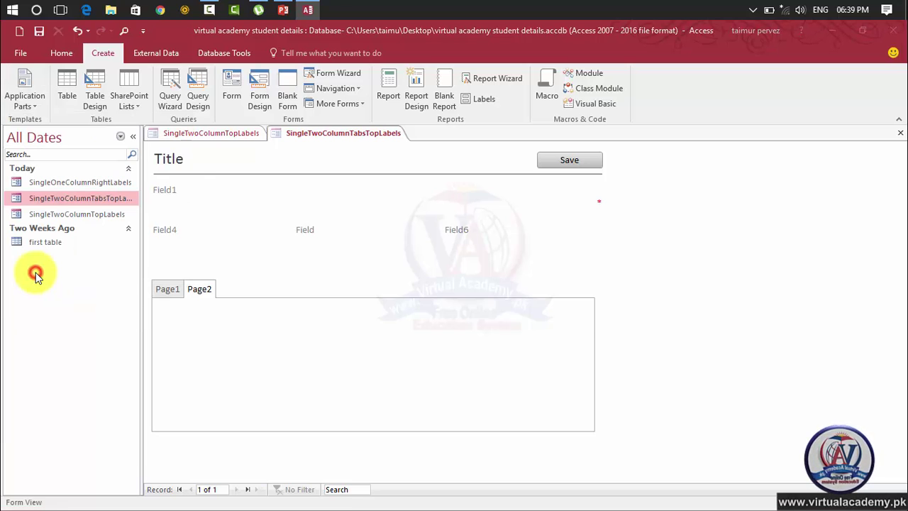
left_click(432, 312)
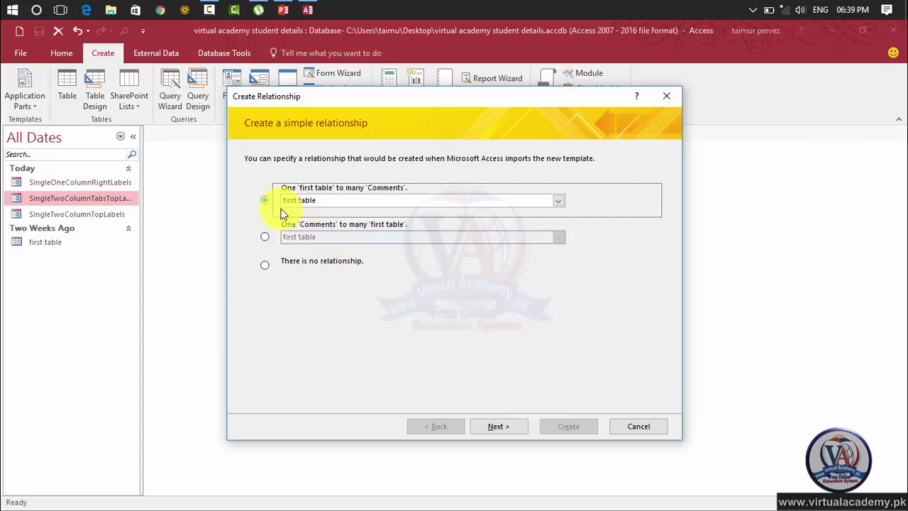
left_click(294, 199)
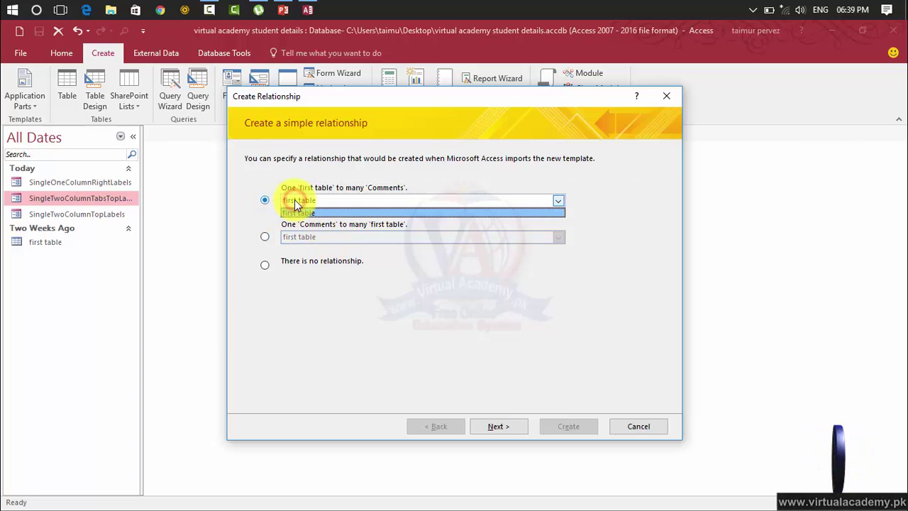
left_click(332, 201)
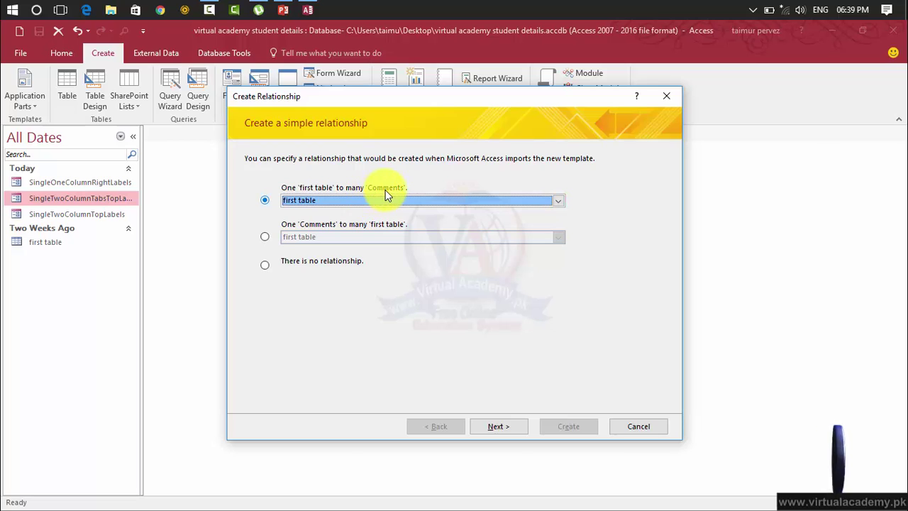
left_click(273, 266)
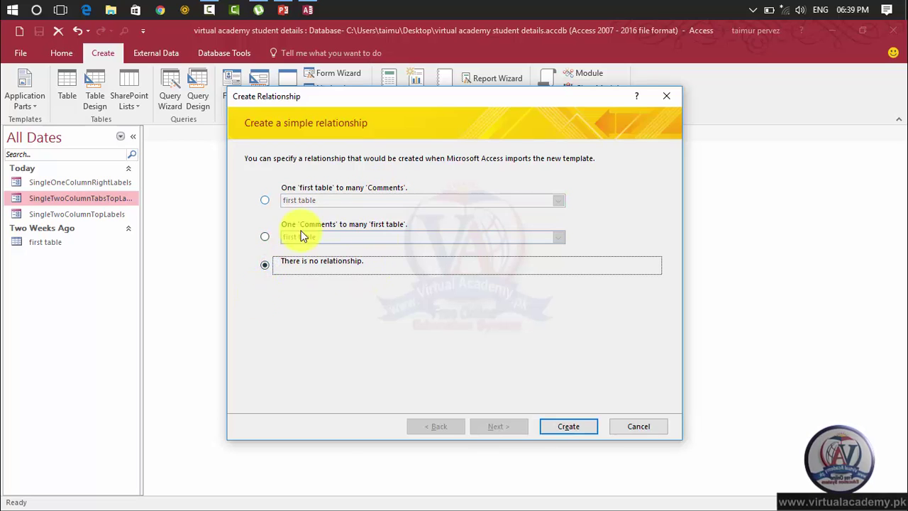
left_click(560, 425)
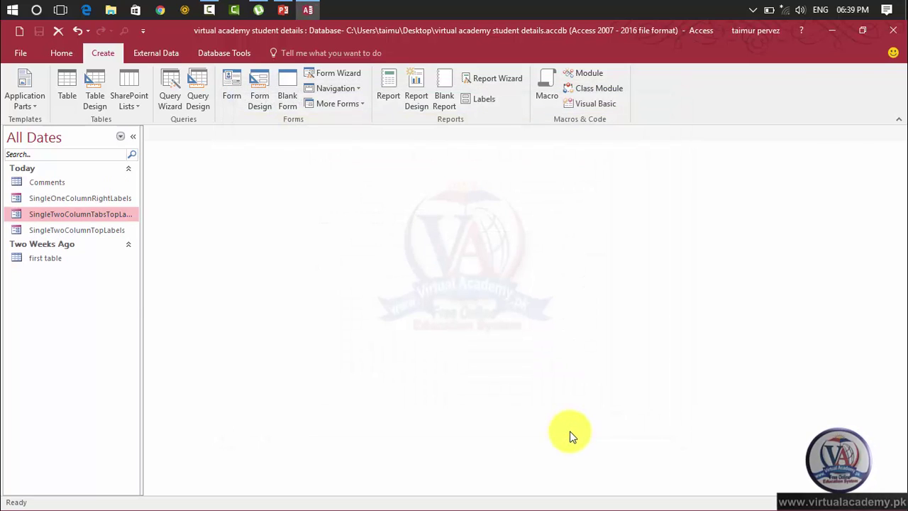
Open the Comments table and examine its Comment Date, Comment and Click to Add columns
left_click(49, 259)
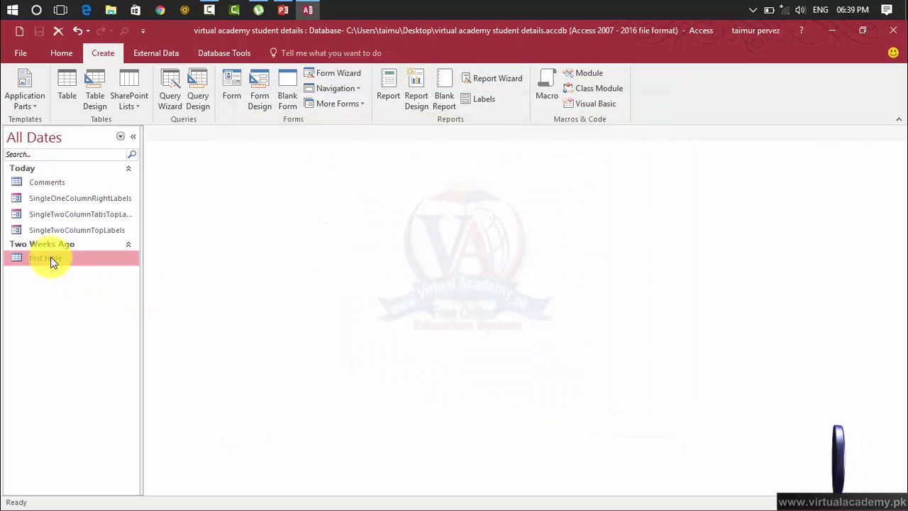
left_click(60, 186)
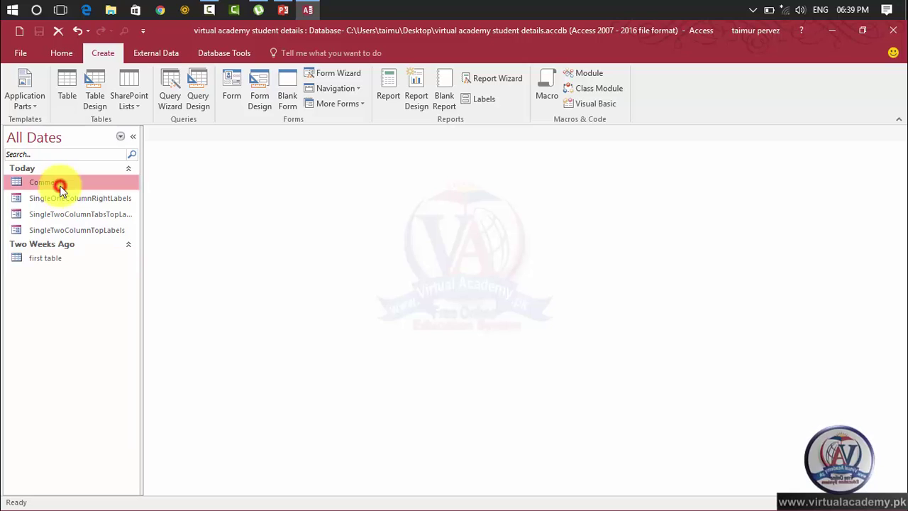
double_click(60, 186)
left_click(253, 162)
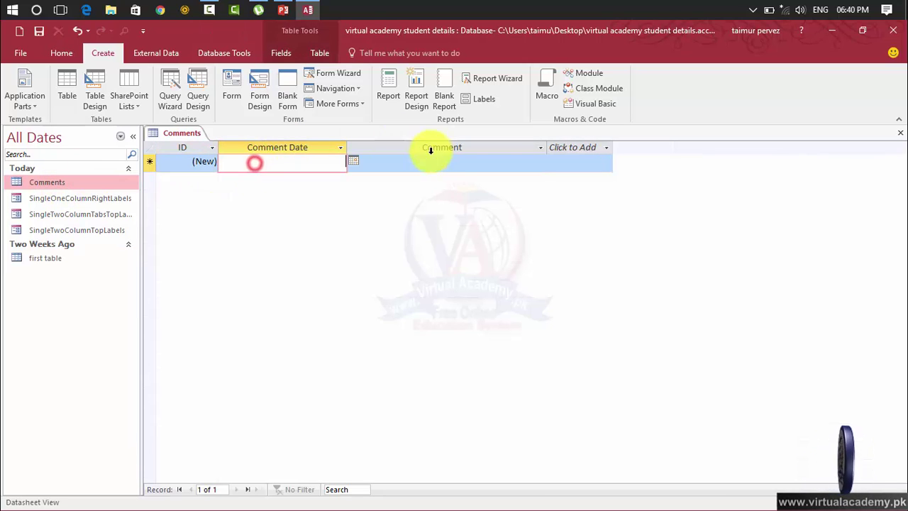
left_click(428, 167)
left_click(591, 161)
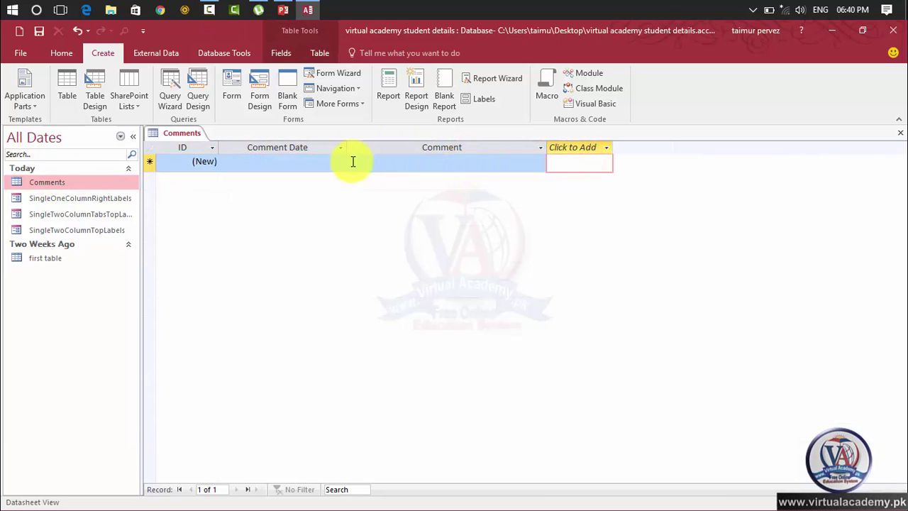
left_click(324, 165)
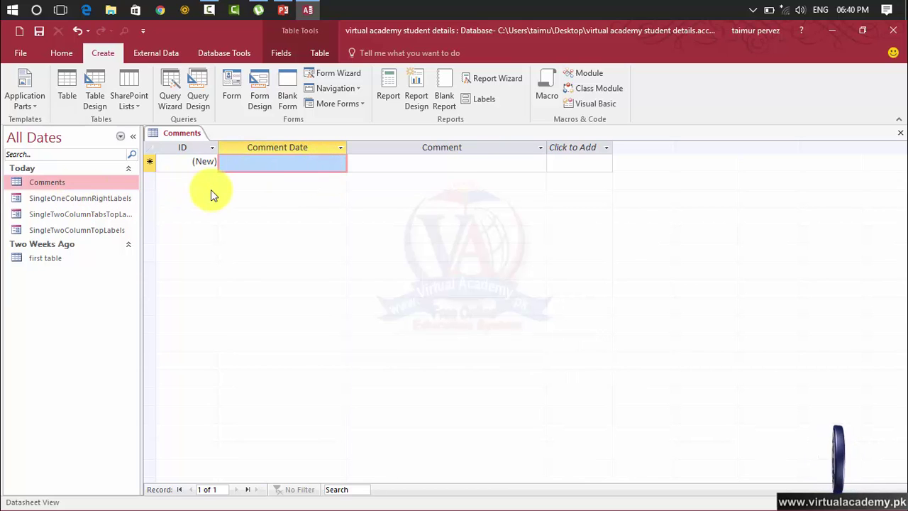
Add the Contacts Quick Start application part with no relationship, allowing all open objects to be closed
left_click(27, 97)
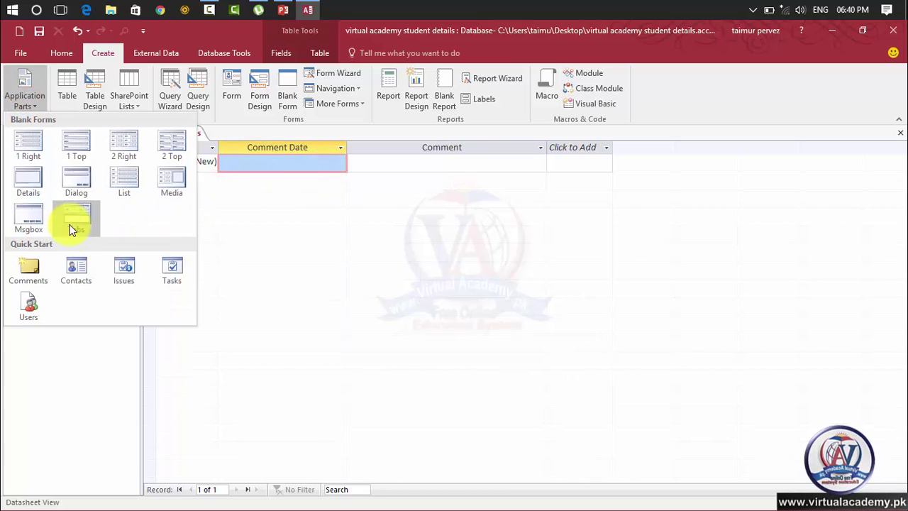
left_click(73, 268)
left_click(449, 314)
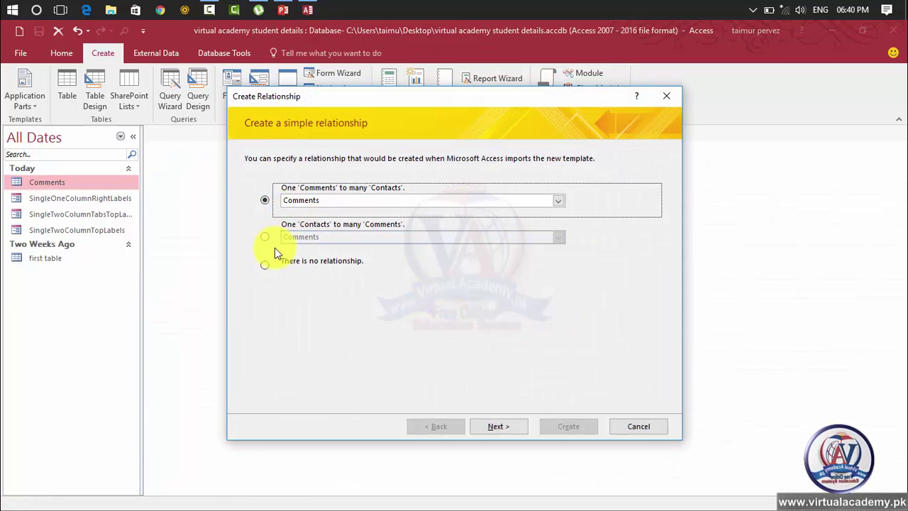
left_click(268, 263)
left_click(556, 426)
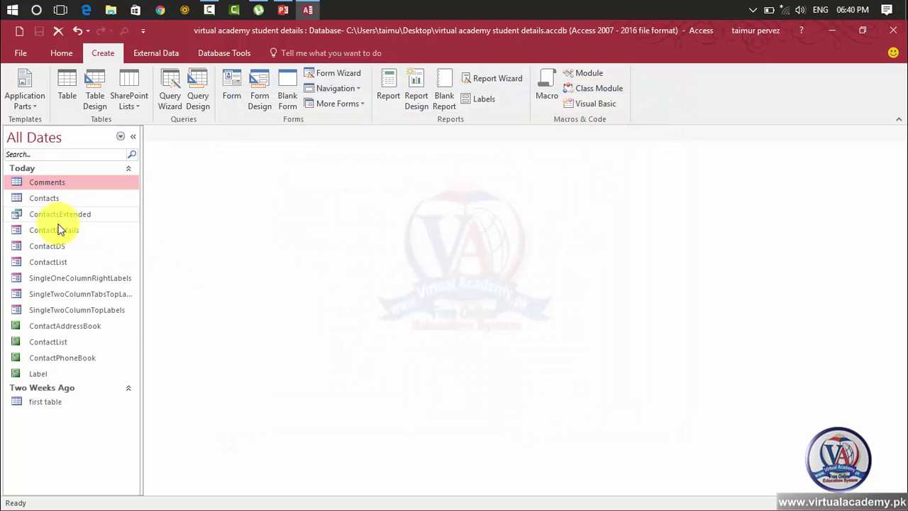
Open the Contacts table and examine its name, job title and business phone columns
left_click(56, 197)
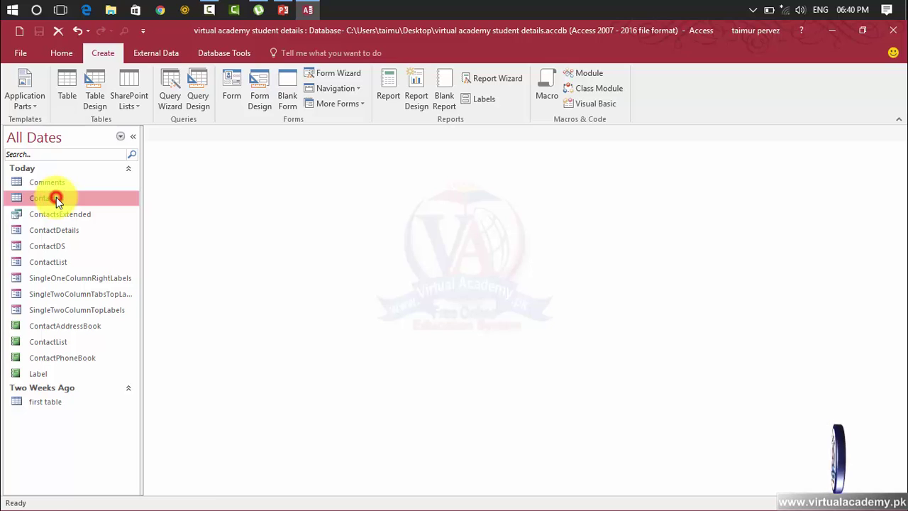
double_click(57, 197)
left_click(348, 164)
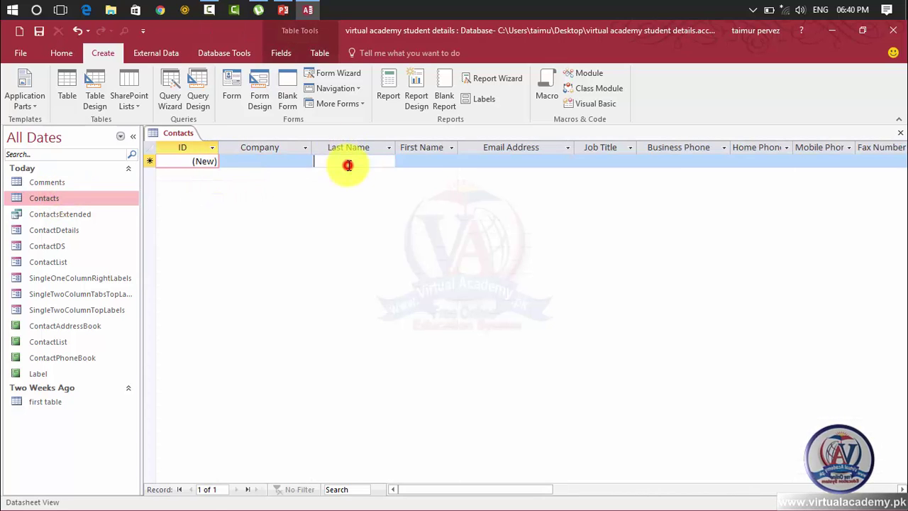
left_click(451, 147)
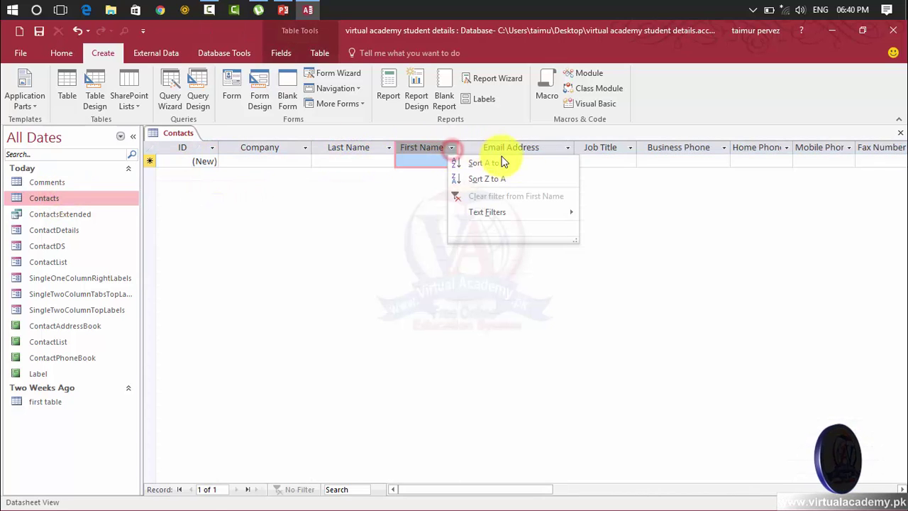
left_click(598, 163)
left_click(683, 161)
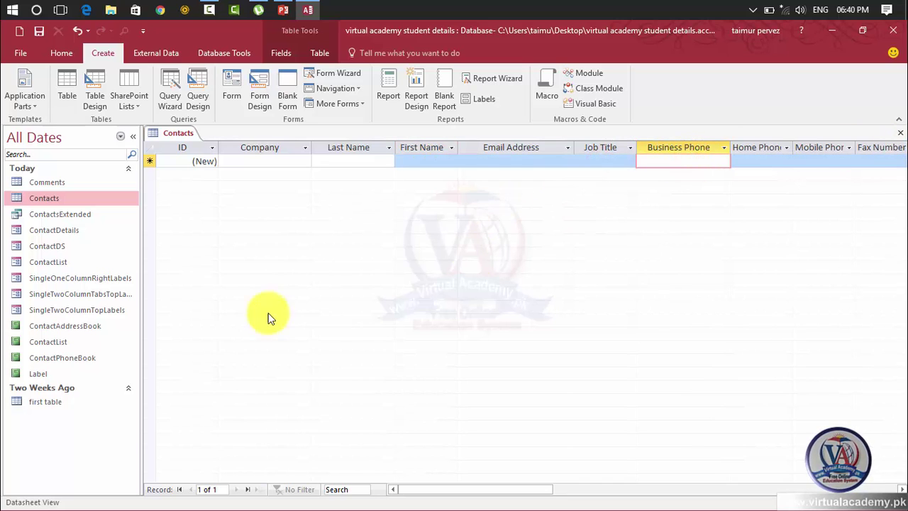
Open the ContactList, ContactDS and ContactDetails forms to view their layouts
double_click(48, 262)
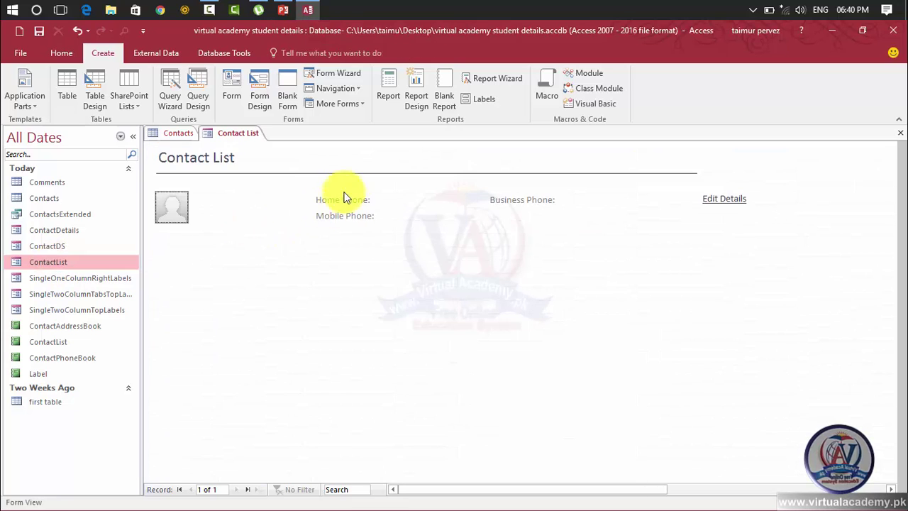
double_click(51, 247)
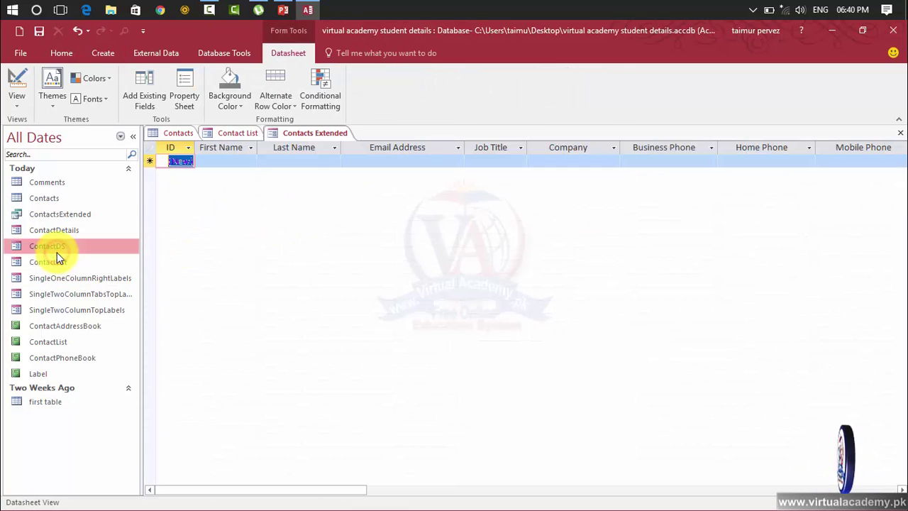
double_click(86, 232)
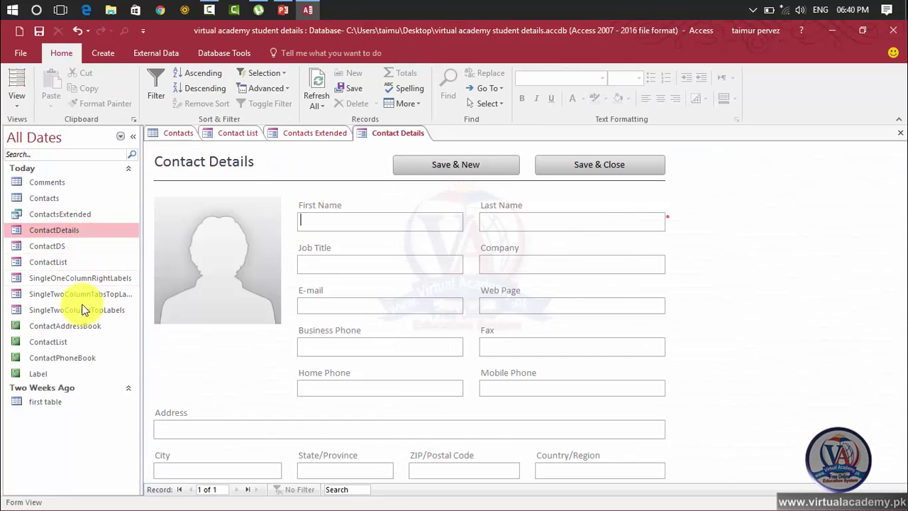
Open the ContactAddressBook, ContactList, ContactPhoneBook and Label reports to view them
double_click(77, 325)
left_click(71, 344)
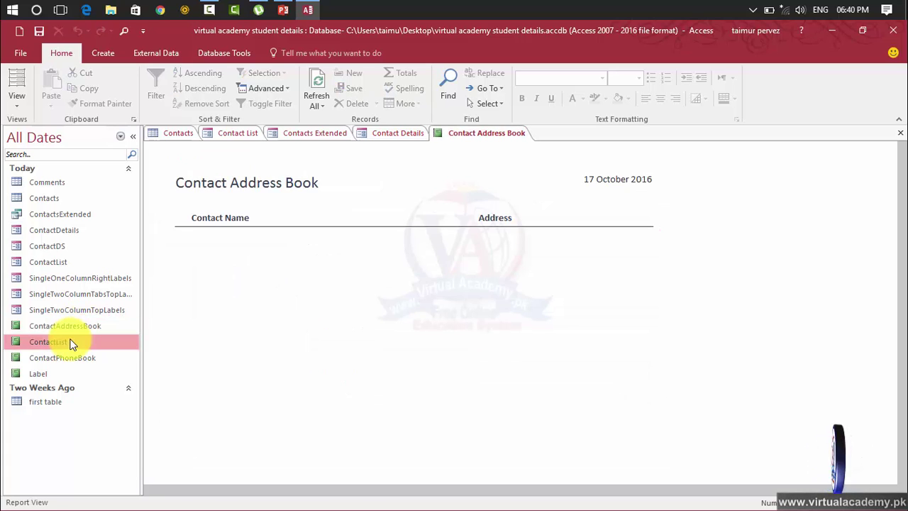
double_click(71, 344)
left_click(71, 359)
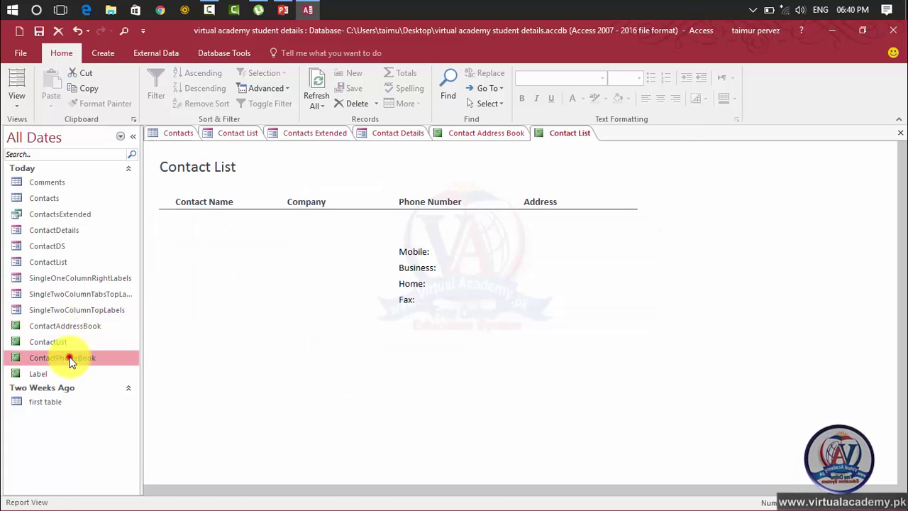
double_click(71, 359)
left_click(32, 374)
double_click(32, 374)
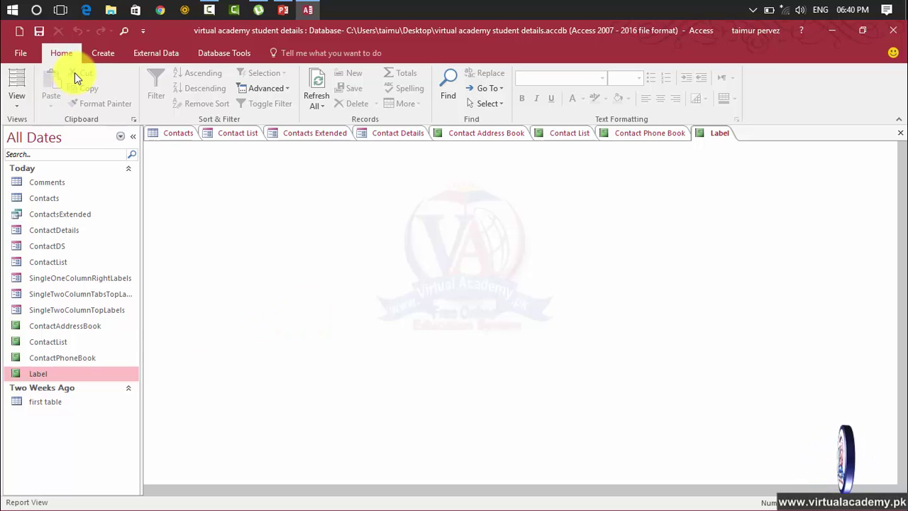
left_click(108, 54)
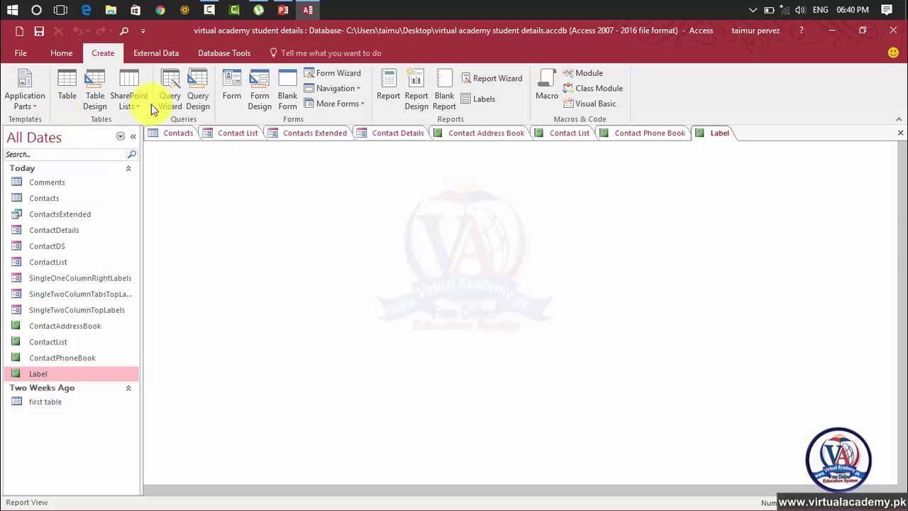